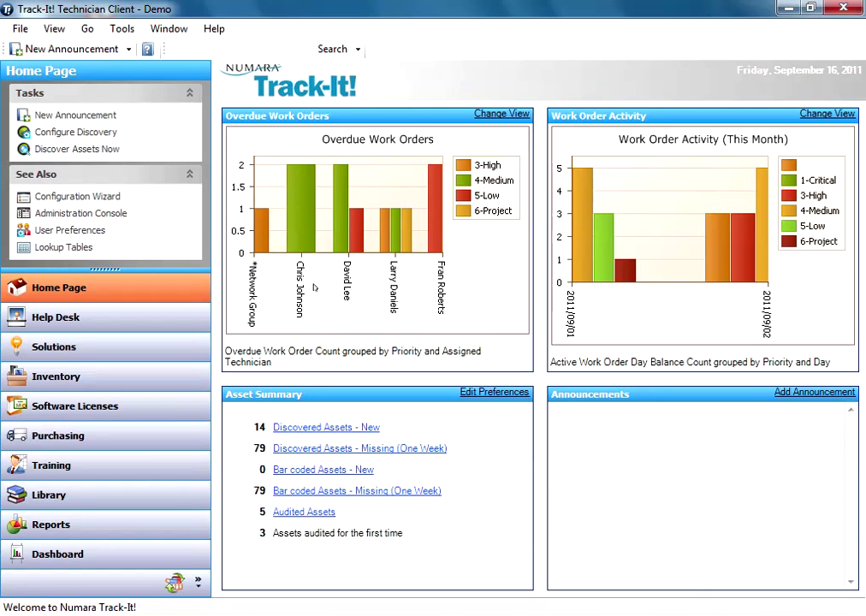
Open help desk work order 1030, "Not receiving email", and examine the skill routing policy applied to it.
left_click(90, 328)
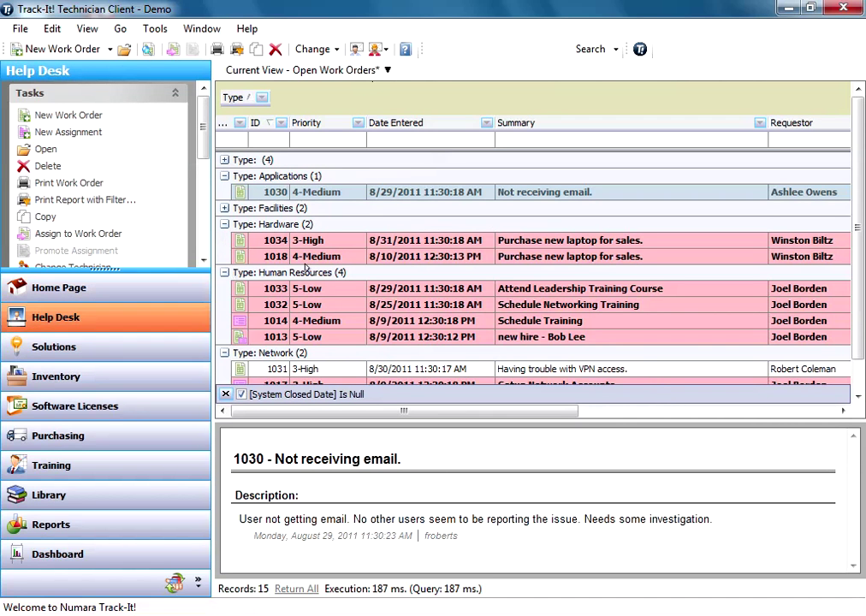
left_click(333, 193)
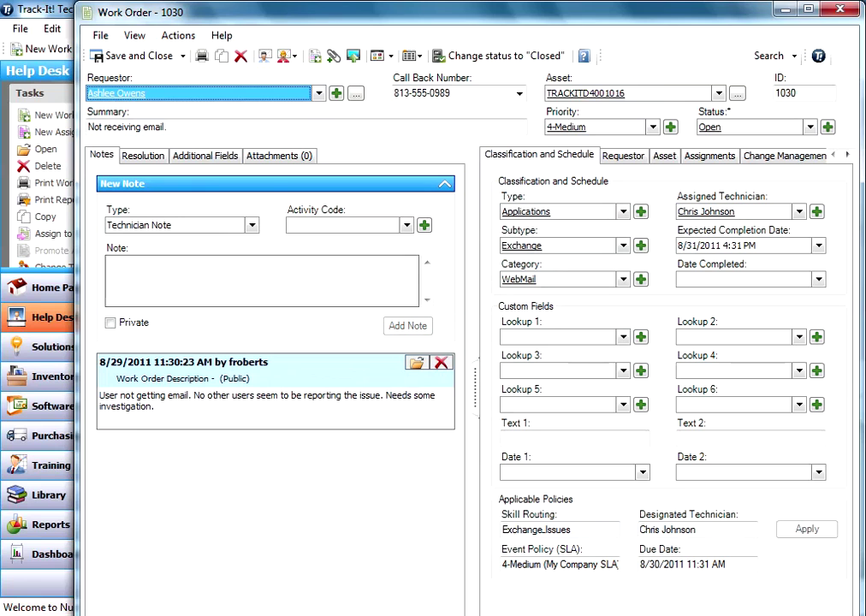
left_click_drag(501, 529, 618, 529)
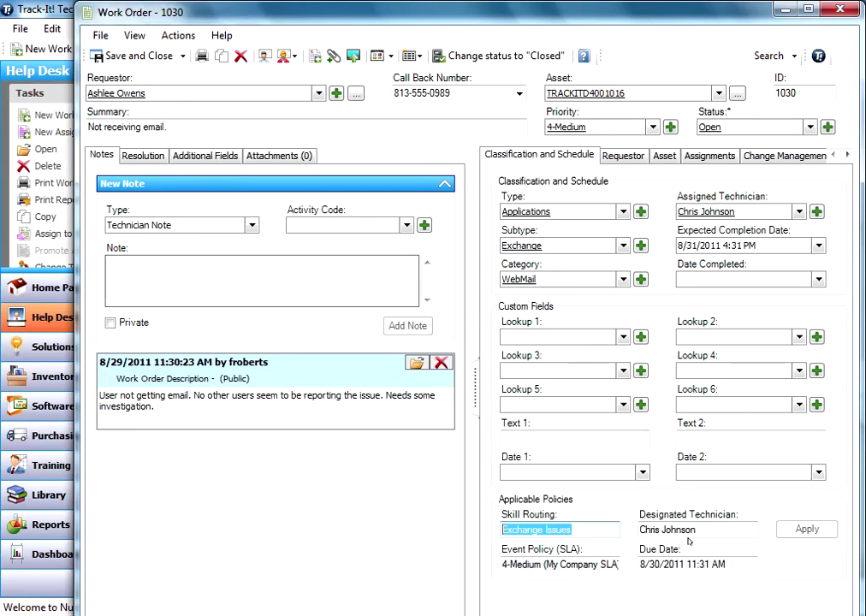
Reassign work order 1030 to a technician other than the policy's designated one, save it without closing, and check the policy mismatch indicators.
left_click(797, 211)
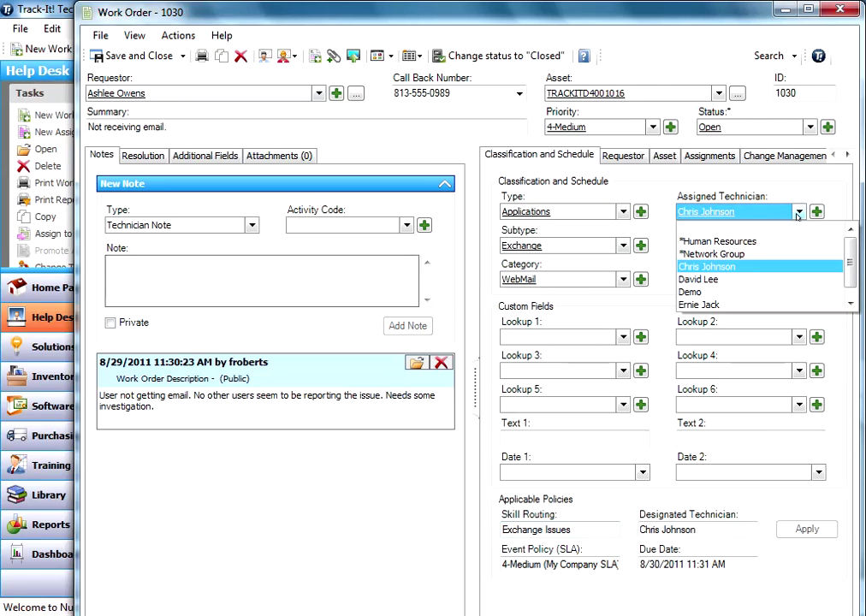
key("Escape")
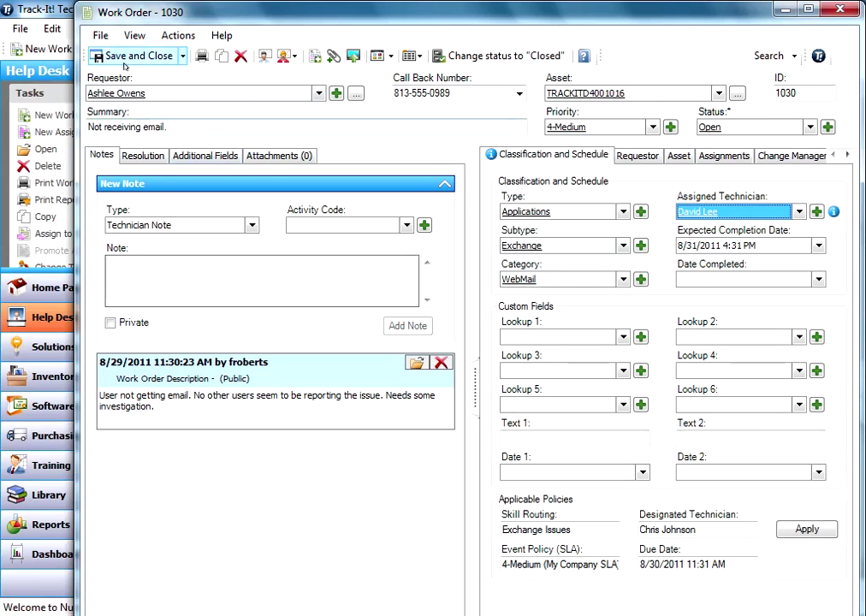
left_click(183, 55)
left_click(154, 74)
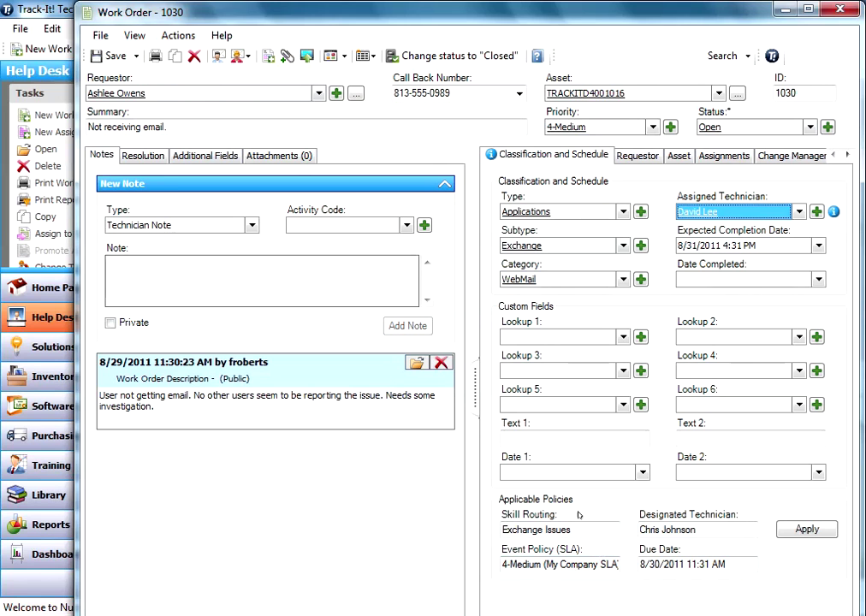
mouse_move(491, 155)
left_click(464, 122)
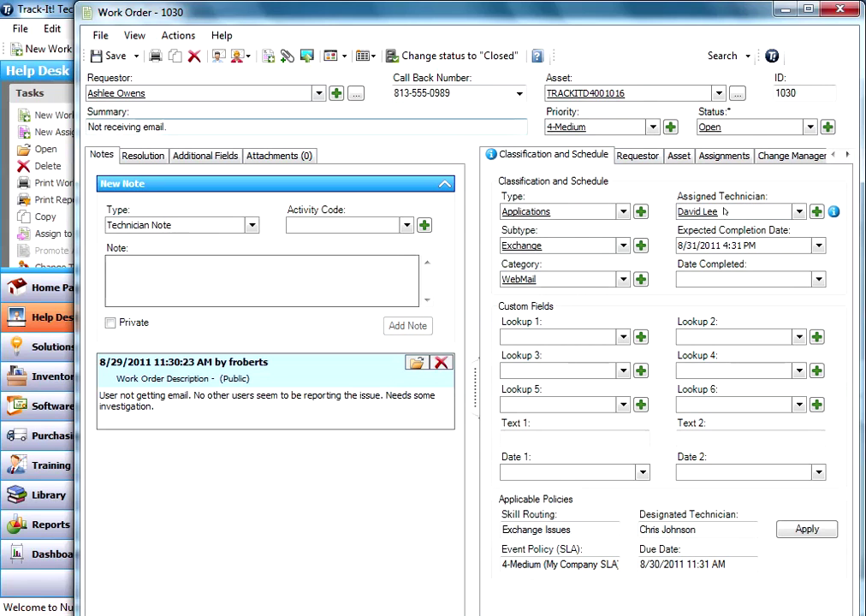
mouse_move(835, 214)
Apply the skill routing policy to work order 1030 to reassign the designated technician, and save and close it.
left_click(807, 530)
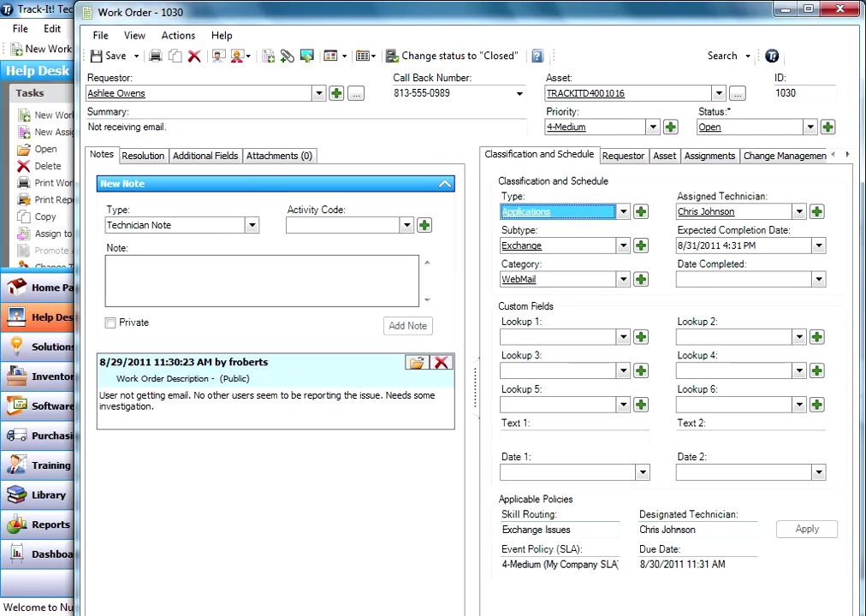
left_click(135, 56)
left_click(137, 93)
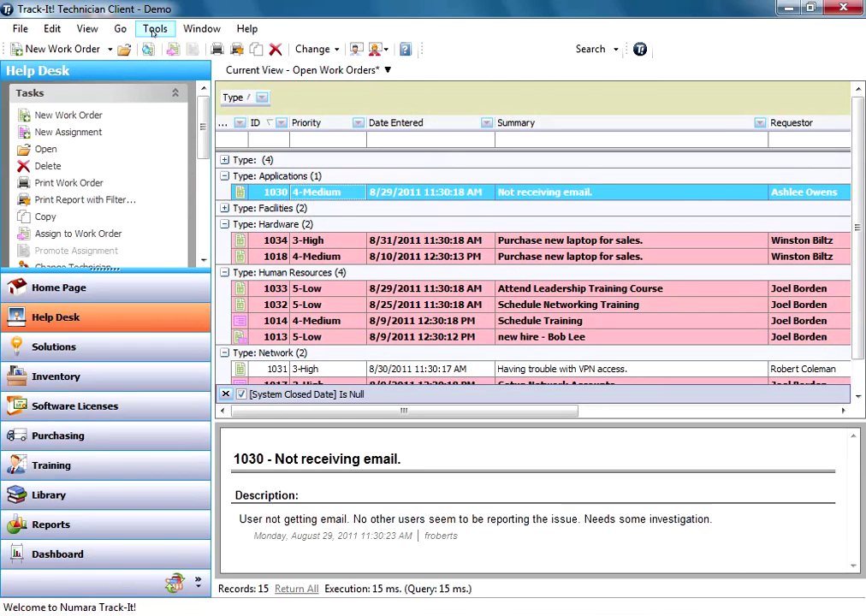
Open the help desk Skill Routing Policies lookup table in the Administration Console.
left_click(154, 30)
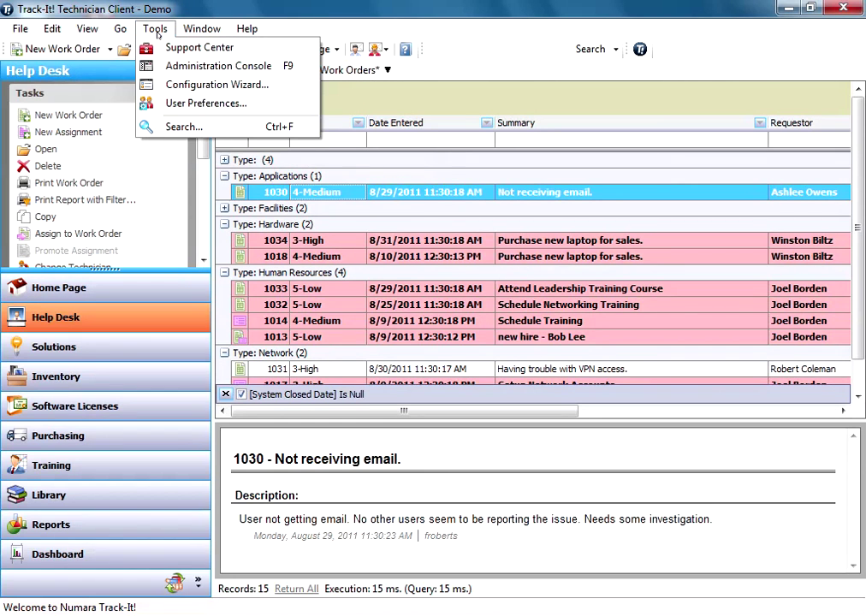
left_click(147, 65)
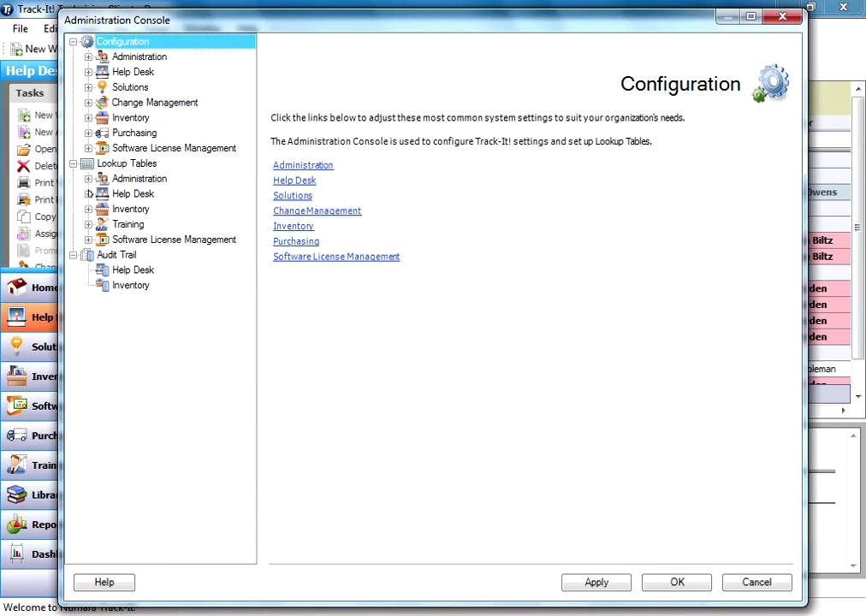
left_click(89, 195)
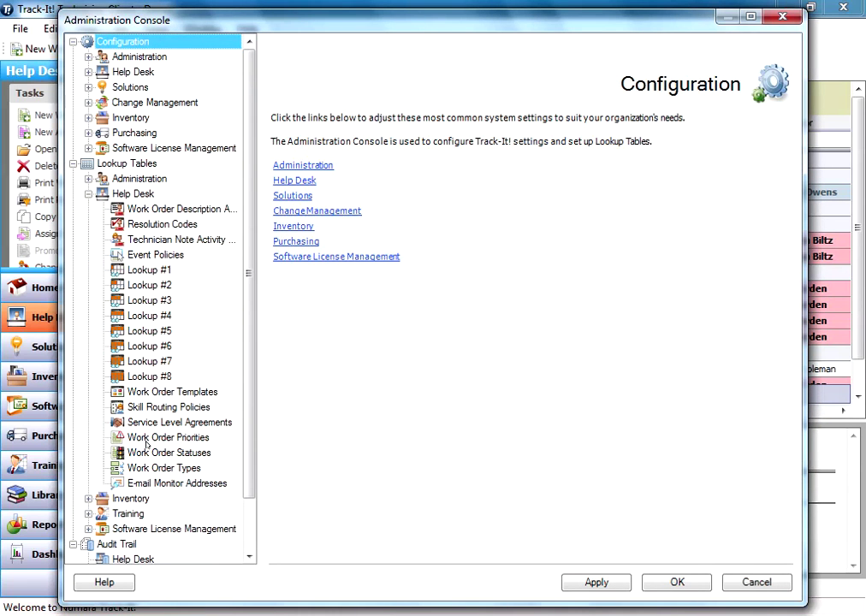
left_click(154, 408)
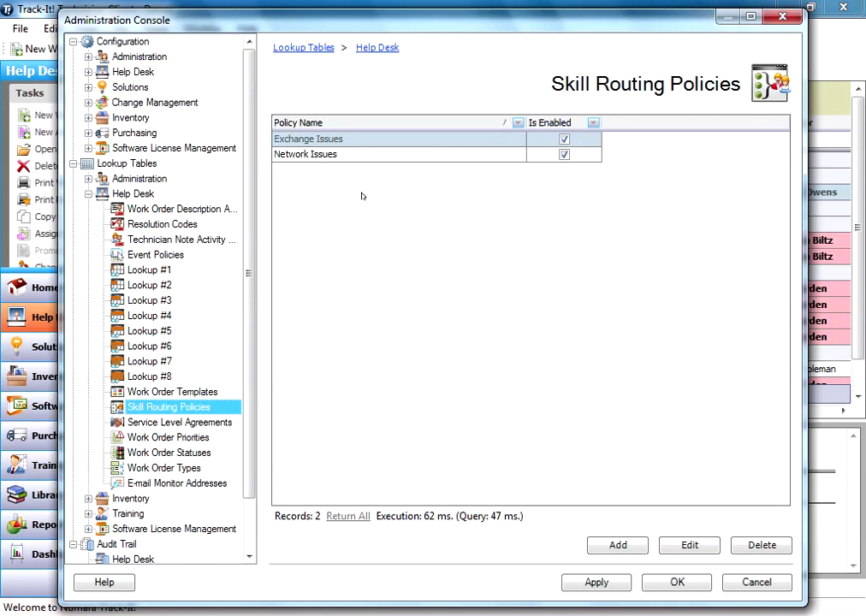
Review the matching criteria and assigned technician of the Exchange Issues policy, and close it without saving.
left_click(349, 153)
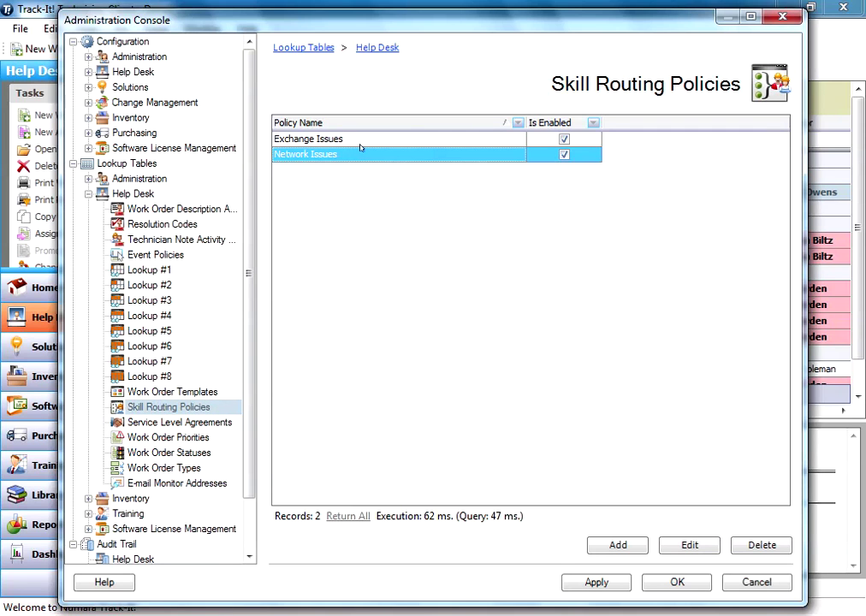
double_click(360, 140)
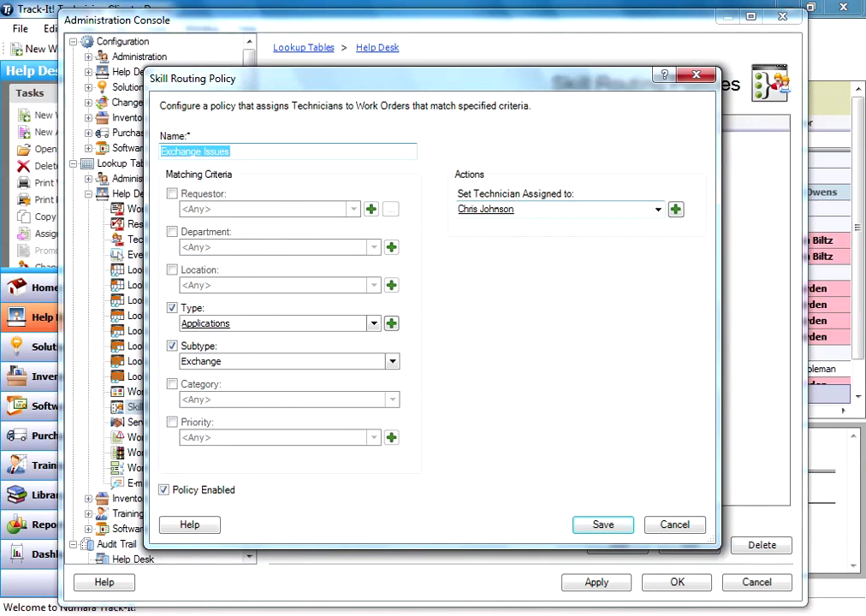
left_click(653, 524)
Review the Network Issues policy and its available technician and group choices, and close it without saving.
double_click(353, 156)
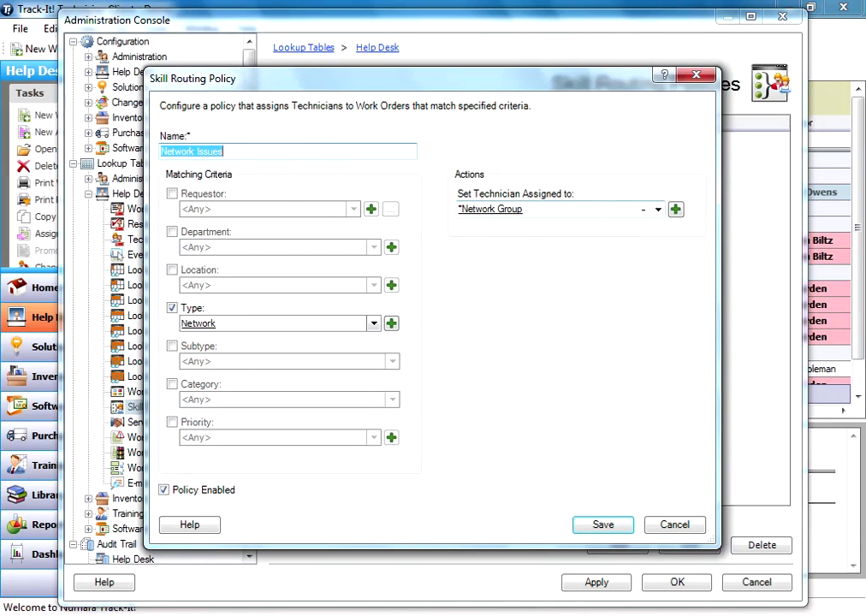
left_click(657, 210)
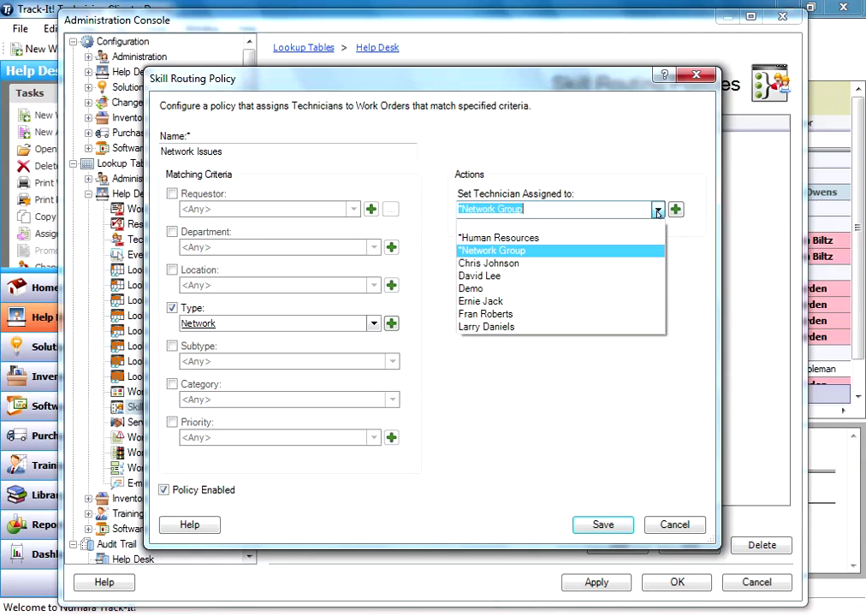
left_click(657, 211)
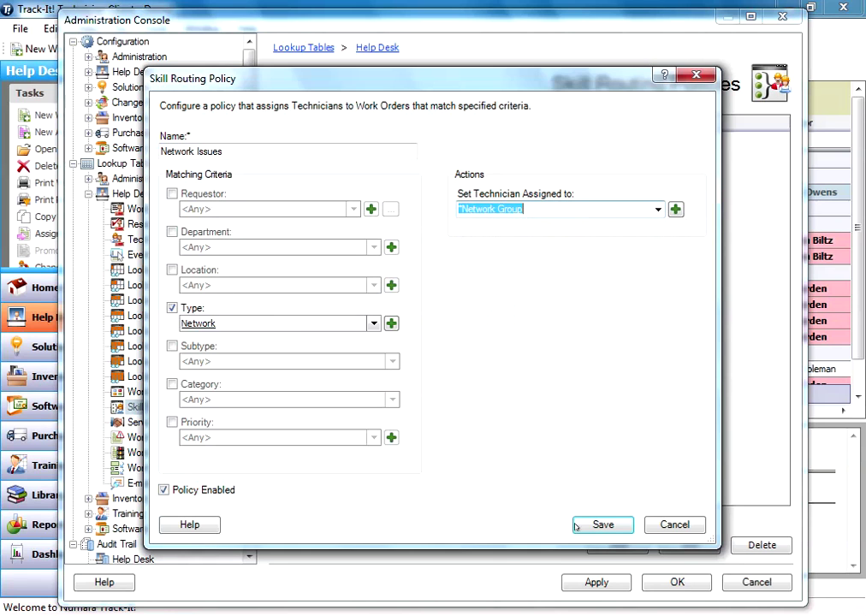
left_click(659, 525)
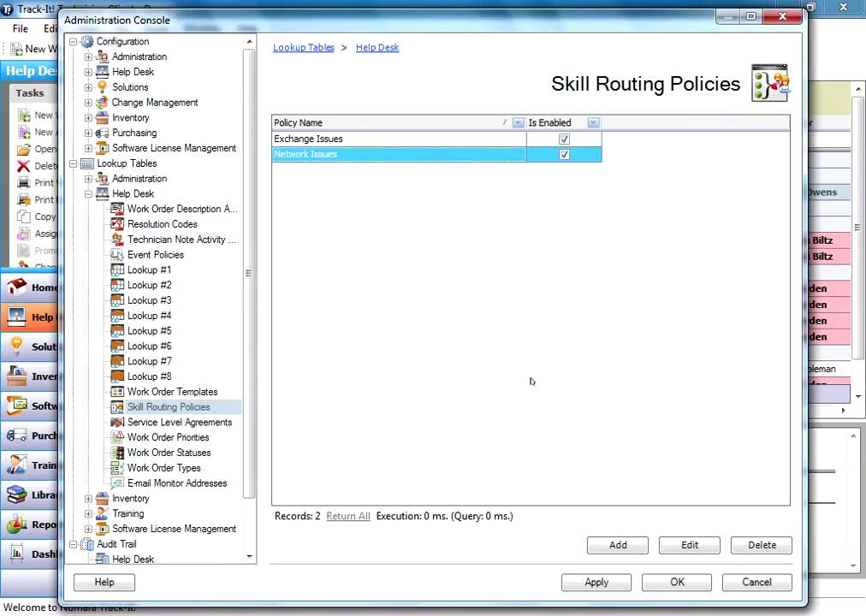
Add a skill routing policy named "CEO Policy" that matches work orders from the CEO as requestor.
left_click(606, 539)
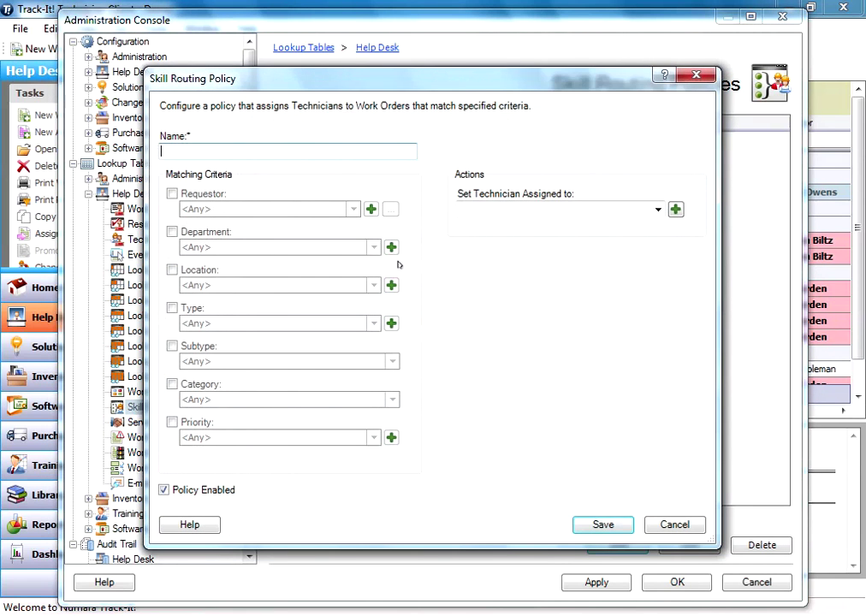
type("CEO Policy")
left_click(172, 194)
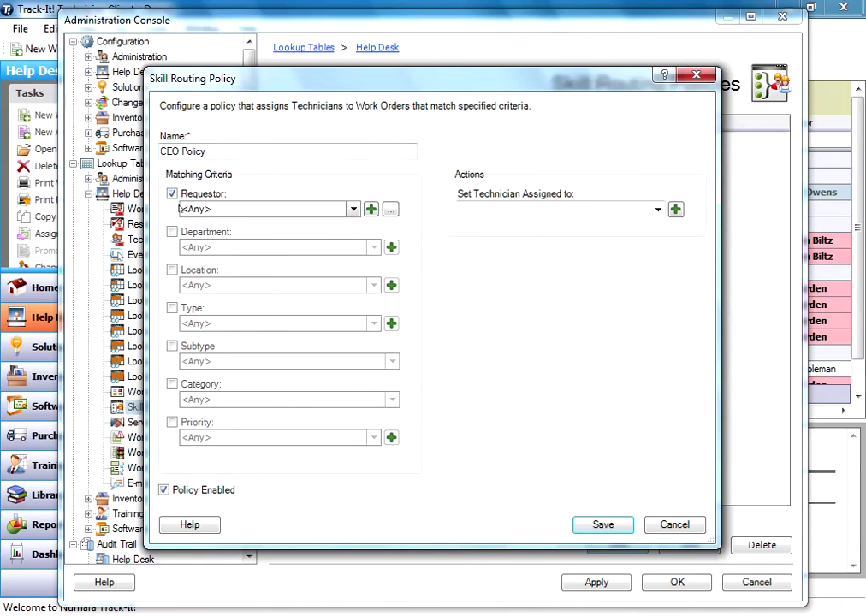
left_click(353, 209)
scroll(458, 336, "down", 10)
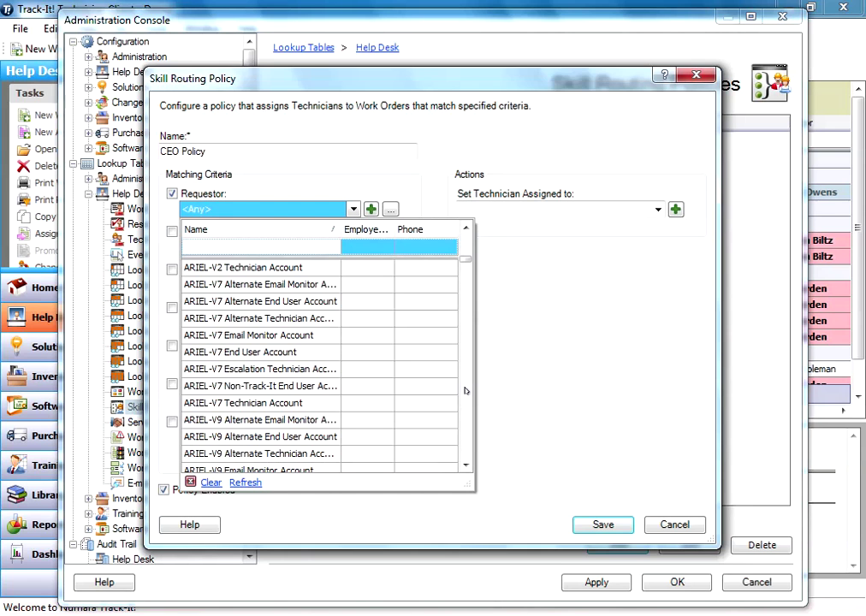
left_click(466, 400)
left_click(466, 402)
left_click(467, 404)
left_click(469, 406)
left_click(469, 406)
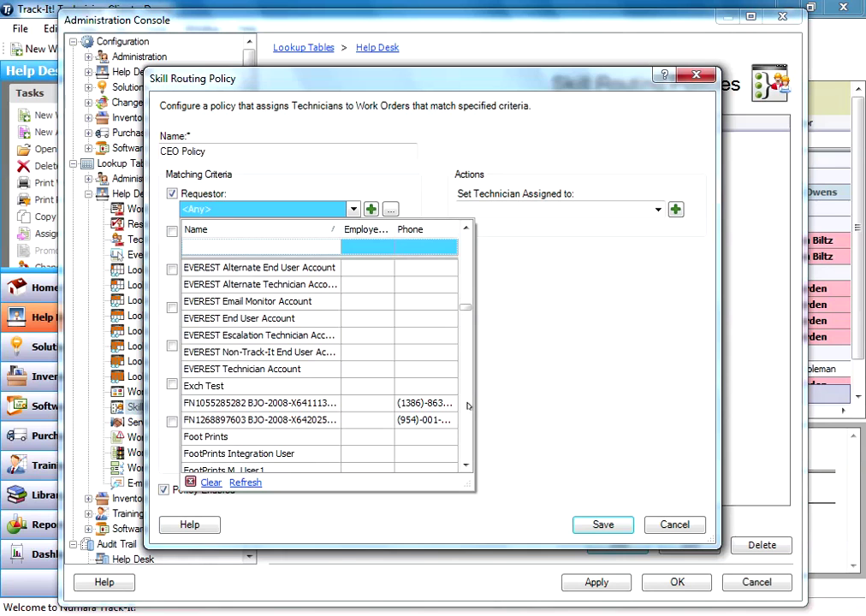
left_click(468, 405)
left_click(468, 406)
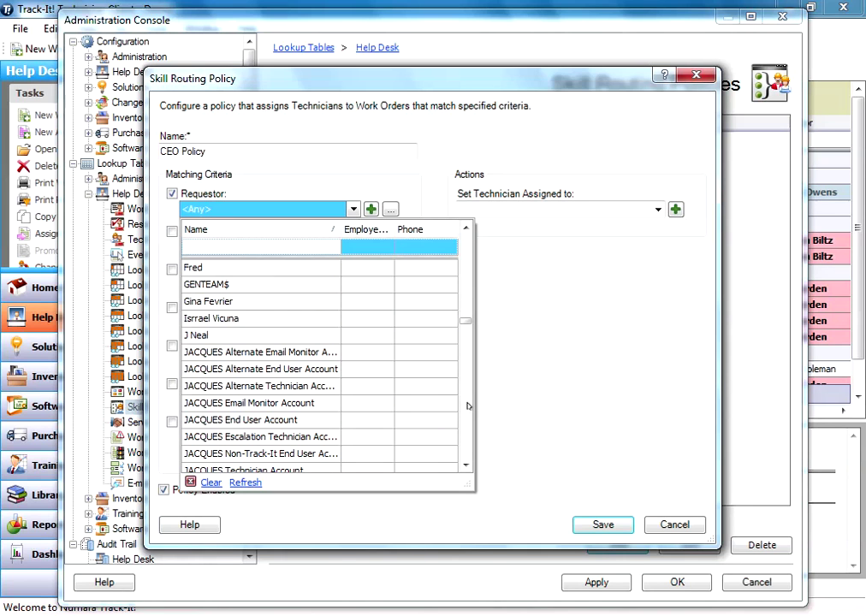
left_click(256, 302)
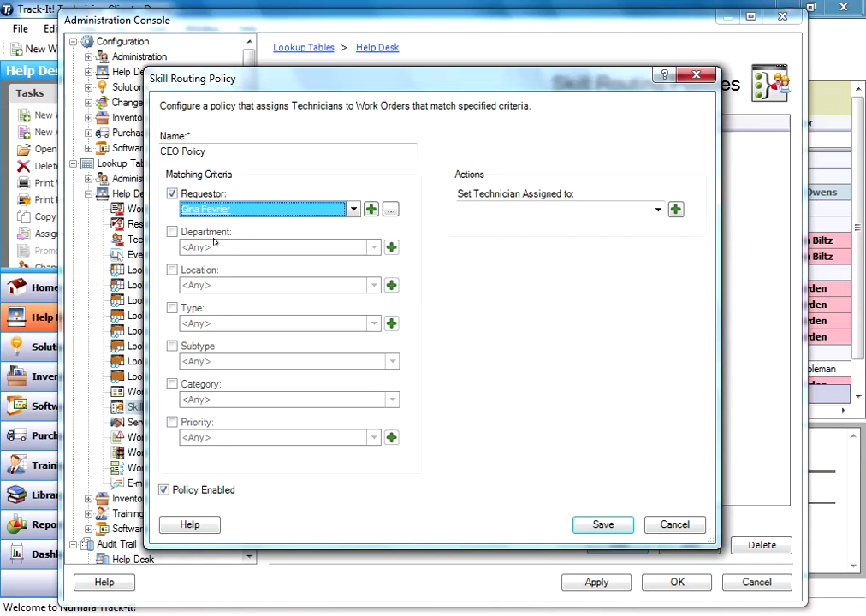
Set the technician assigned by the CEO Policy and save the policy.
left_click(657, 210)
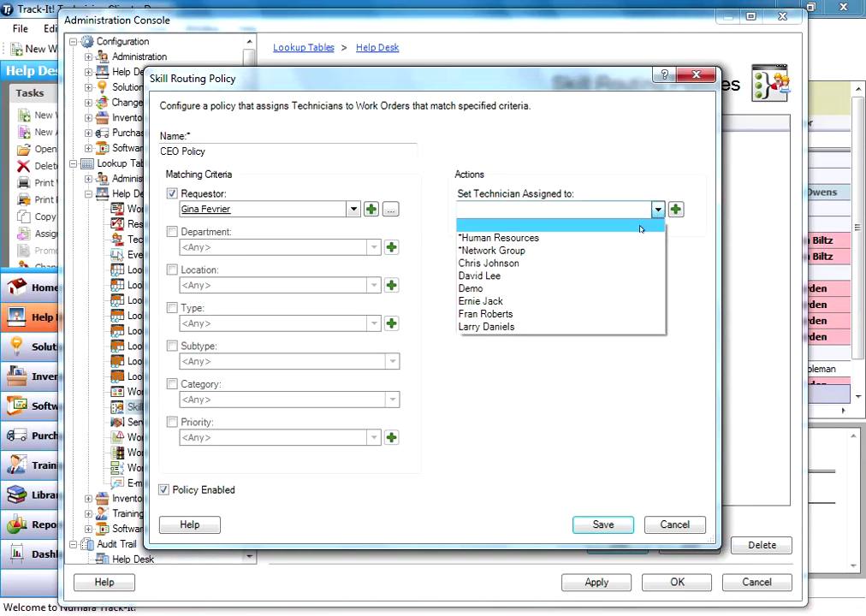
left_click(586, 313)
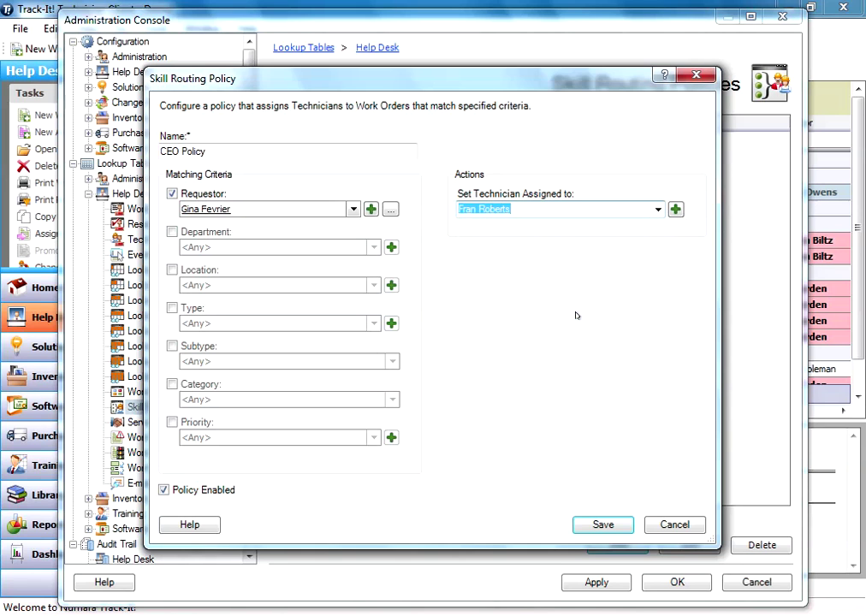
left_click(291, 152)
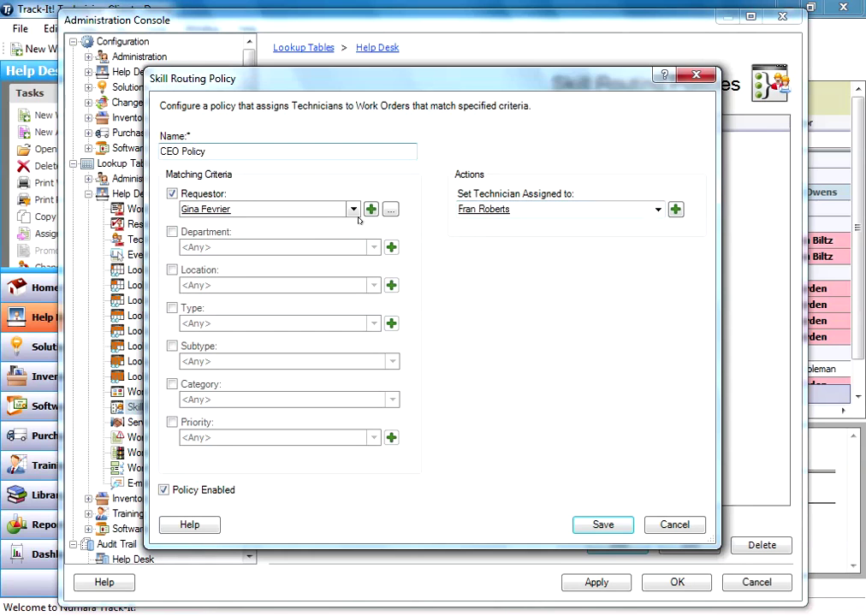
left_click(601, 524)
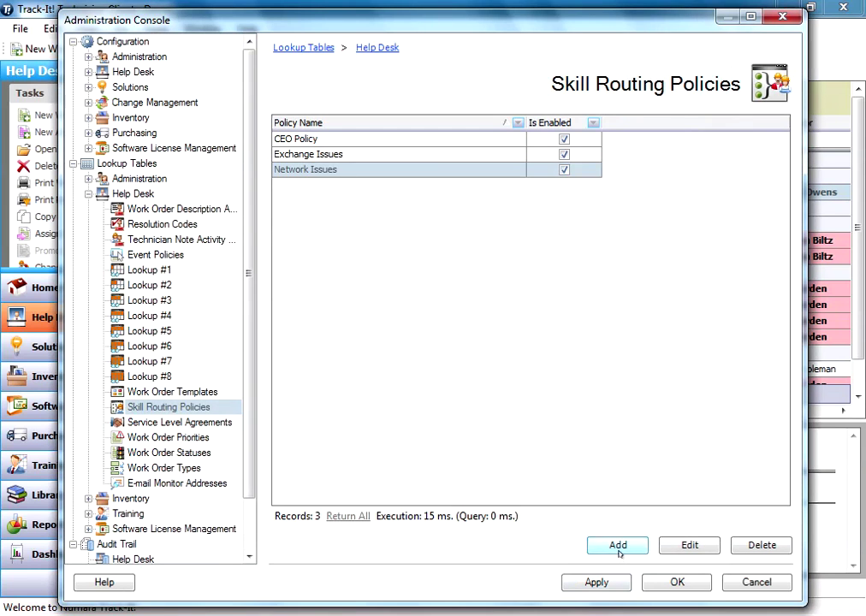
Add a skill routing policy named "High Priority" that matches work orders with priority 1-Critical.
left_click(617, 545)
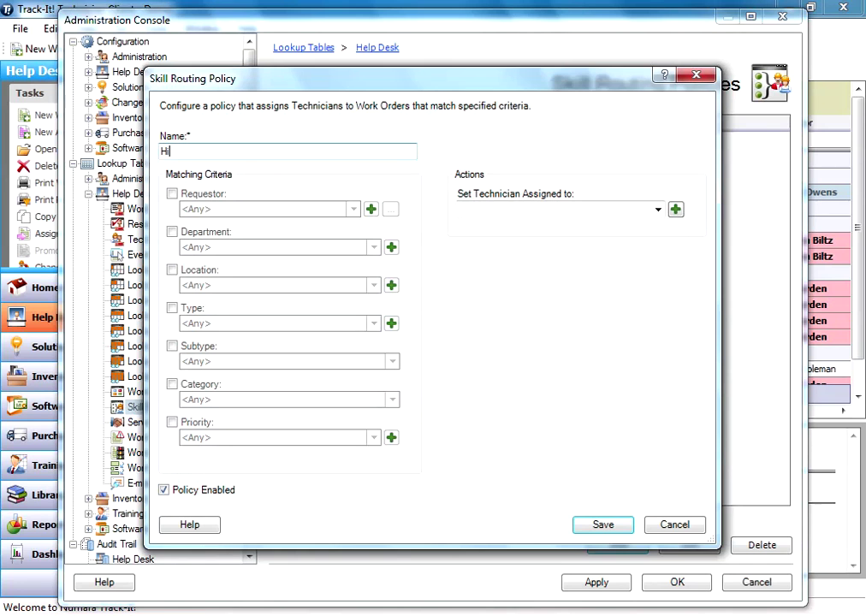
type("High Priority")
left_click(171, 423)
left_click(372, 438)
left_click(286, 467)
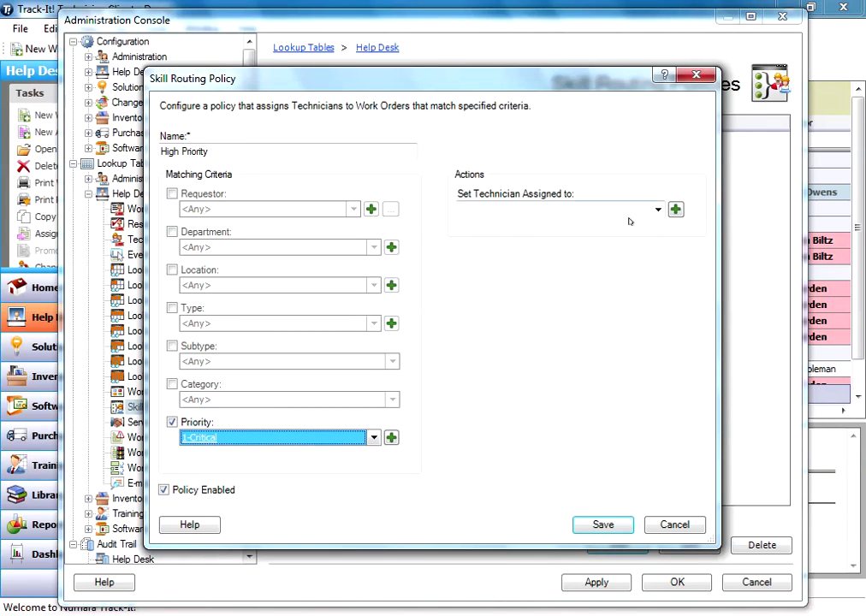
Set the technician assigned by the High Priority policy, save it, and close the Administration Console with the changes accepted.
left_click(657, 209)
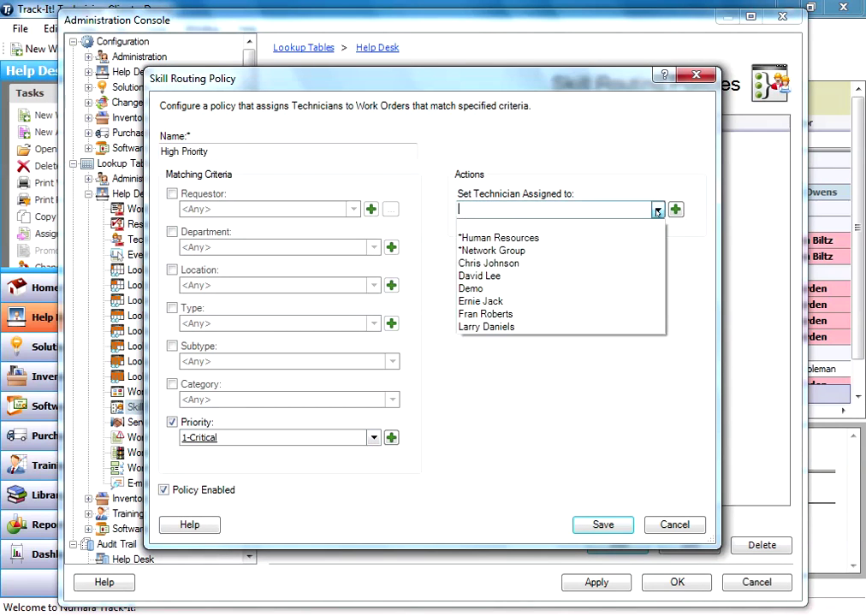
left_click(544, 277)
left_click(538, 209)
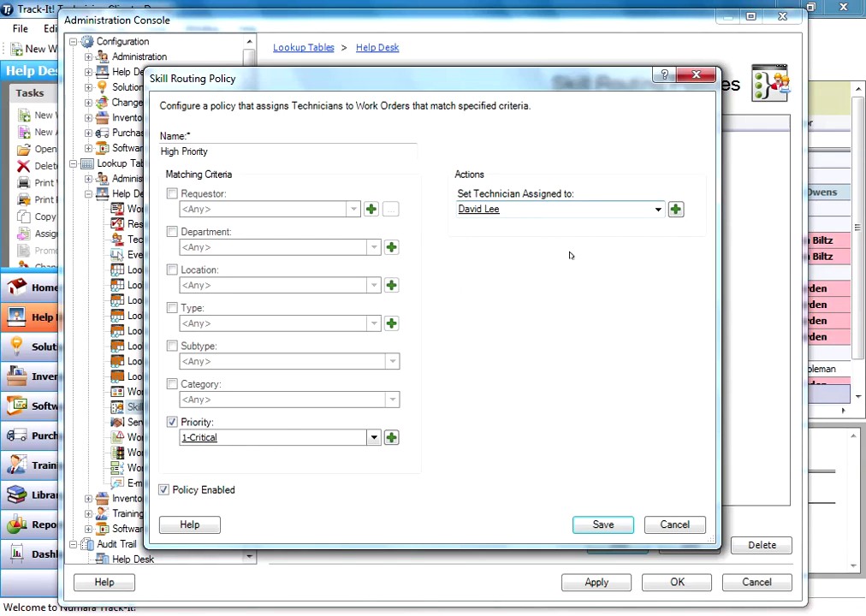
left_click(602, 525)
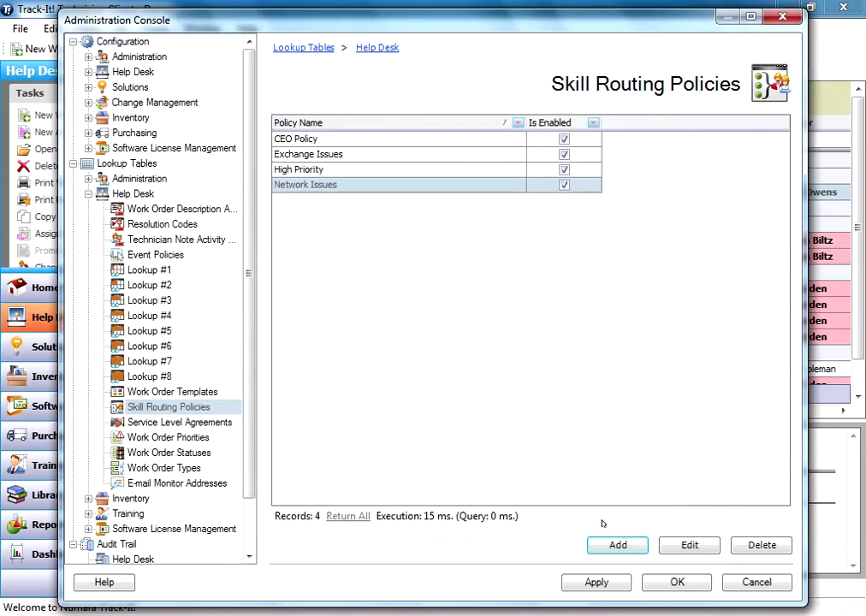
left_click(652, 583)
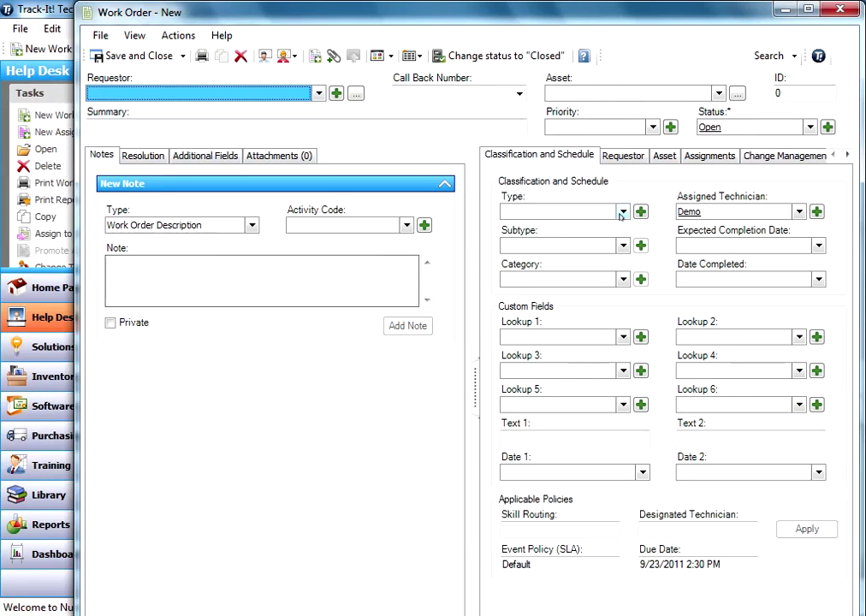
Set the CEO as requestor of the new work order and check its applicable skill routing policy, designated technician and assigned technician.
left_click(623, 214)
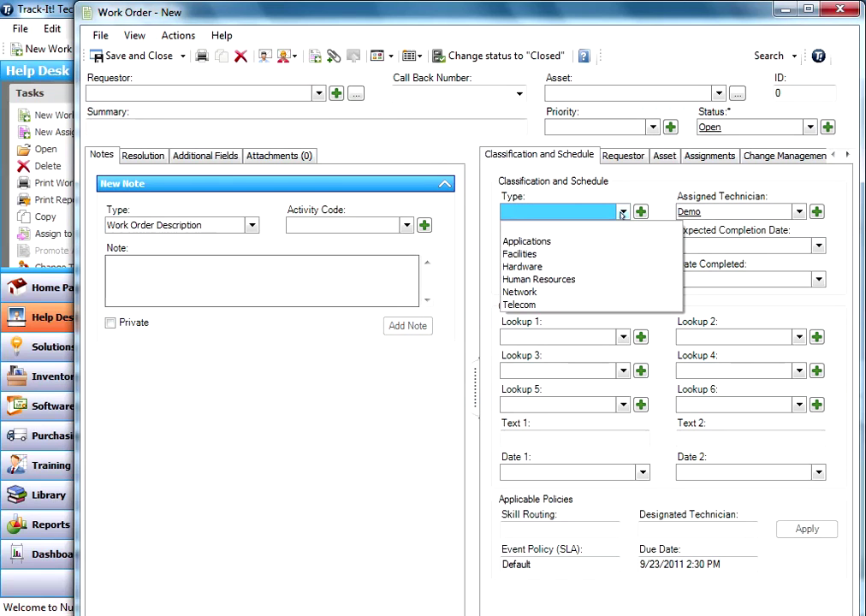
left_click(622, 214)
left_click(310, 95)
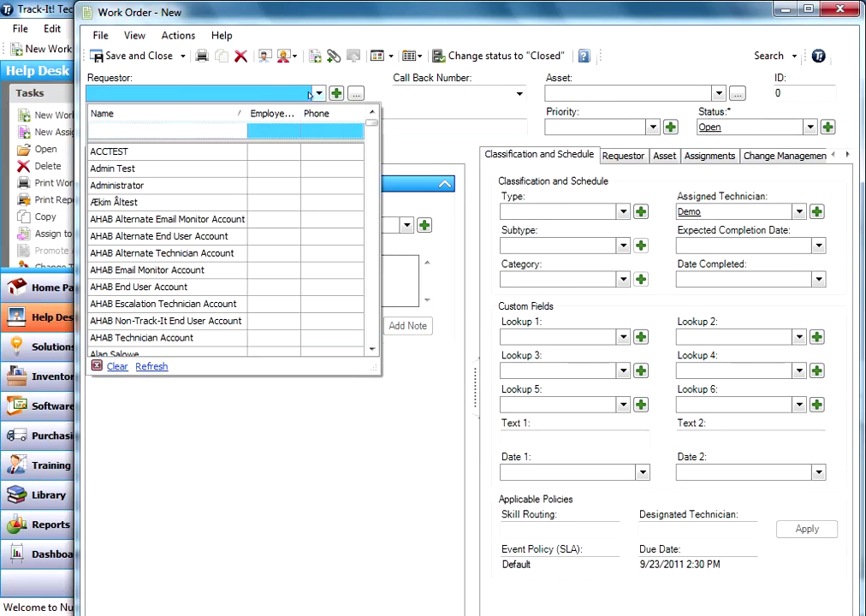
left_click(174, 93)
type("gin")
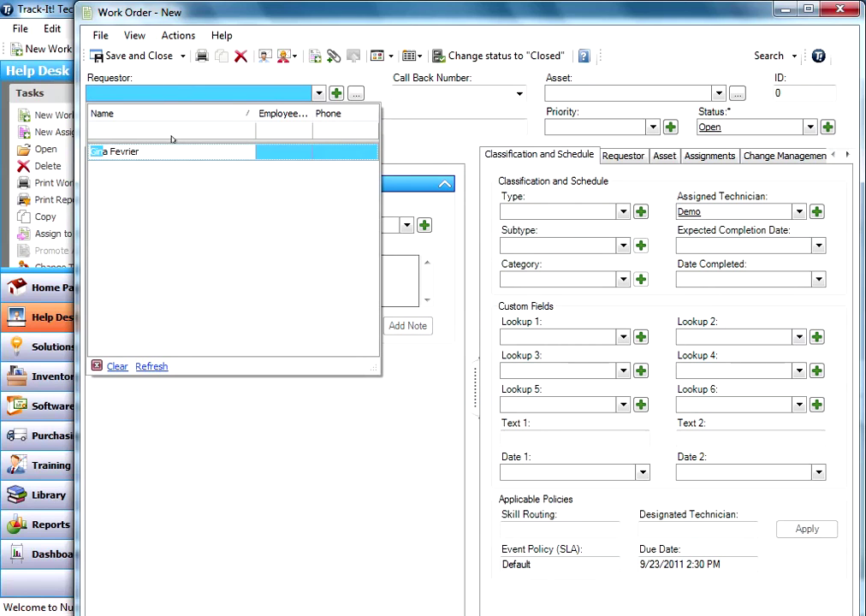
left_click(177, 150)
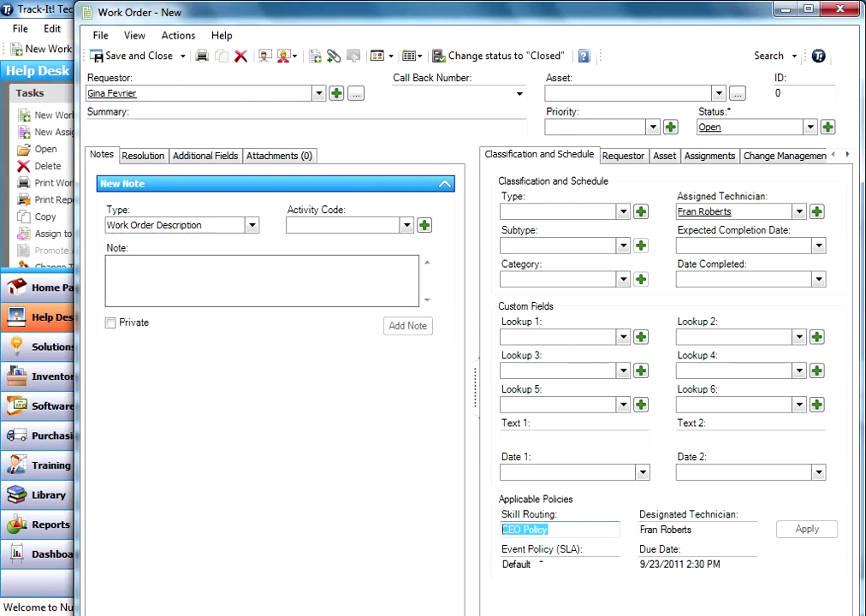
key("Tab")
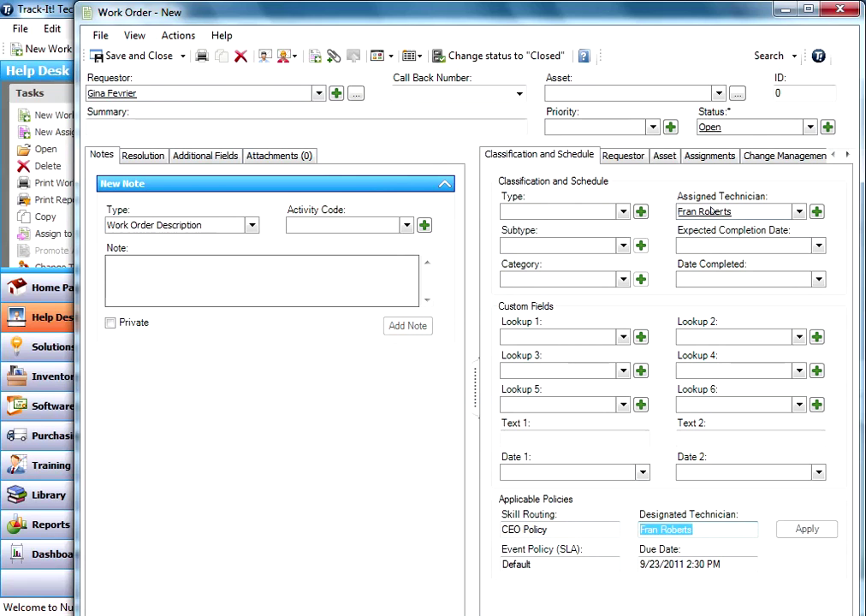
left_click(710, 212)
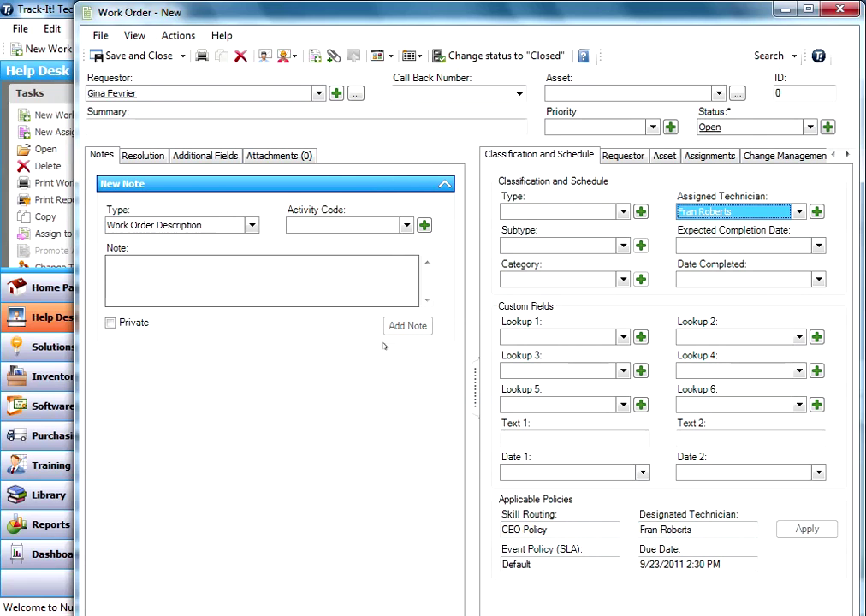